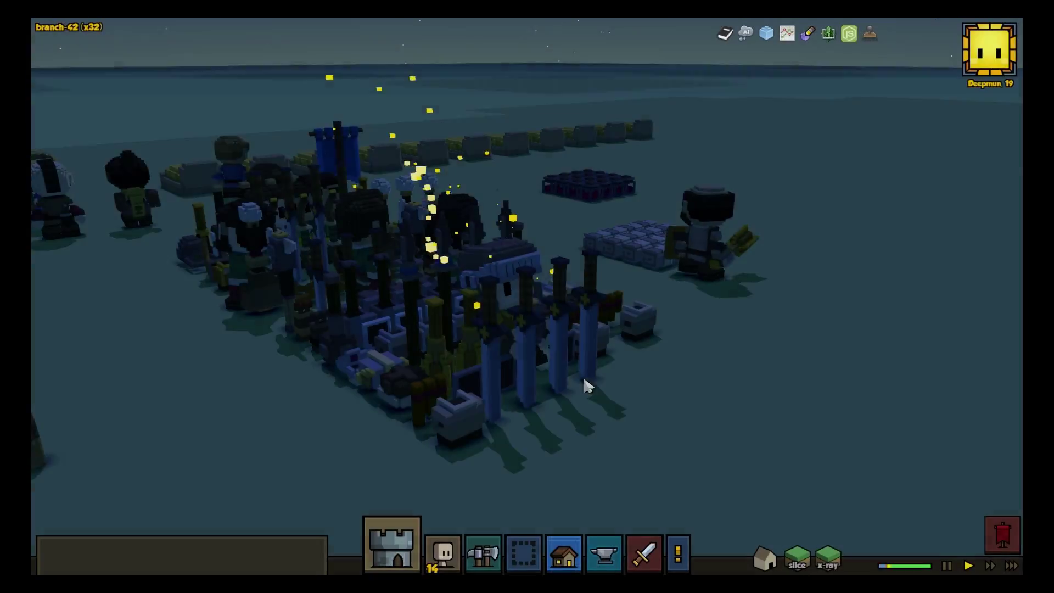
Survey the settlement and its equipment stockpile, and look for the Little Stone Golem approaching across the plain
key(a)
drag(944, 339, 563, 341)
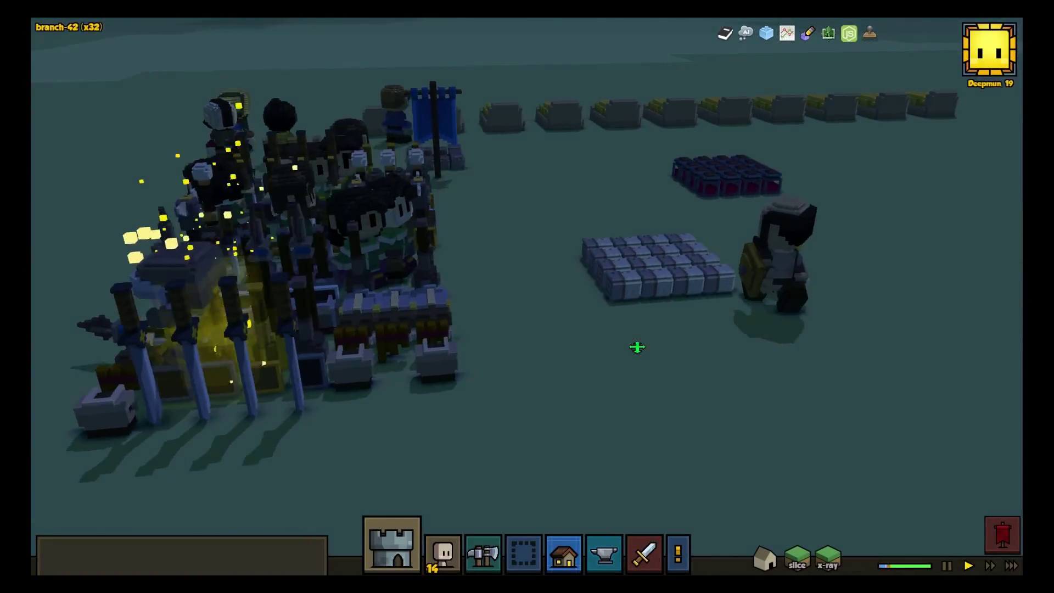
scroll(566, 347, down, 10)
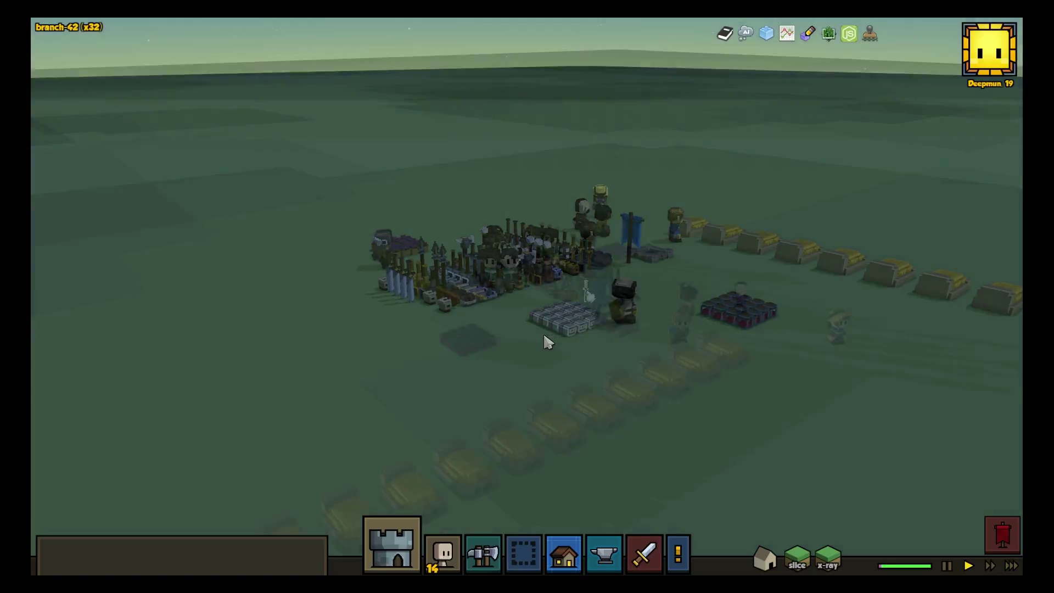
drag(549, 342, 361, 298)
drag(659, 307, 766, 294)
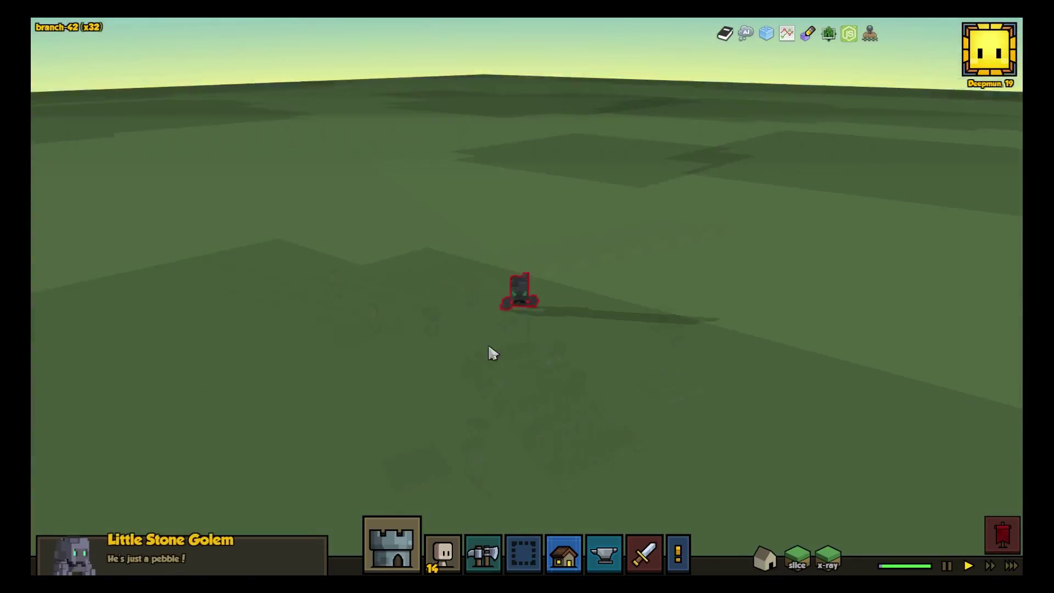
drag(490, 347, 699, 349)
drag(816, 295, 605, 371)
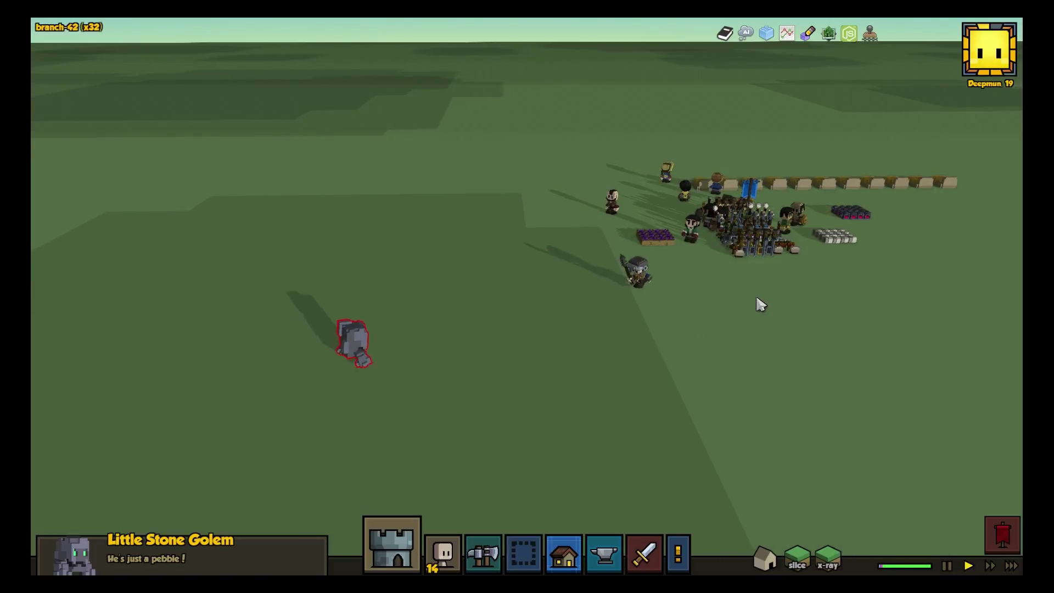
drag(760, 304, 720, 363)
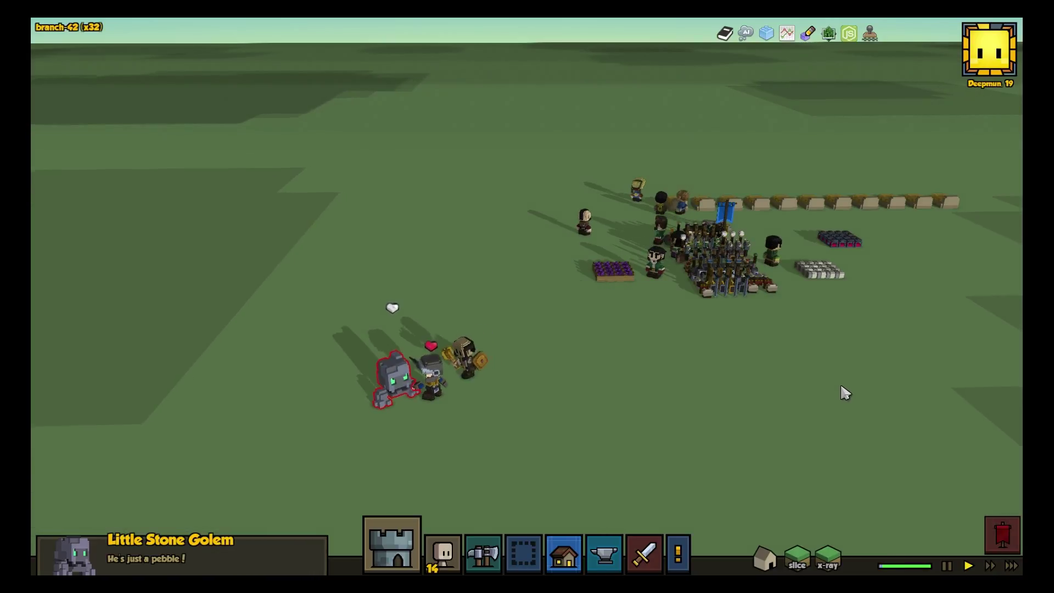
Examine the fight around the Little Stone Golem up close and inspect the Level 3 Footman taking part
scroll(454, 431, up, 5)
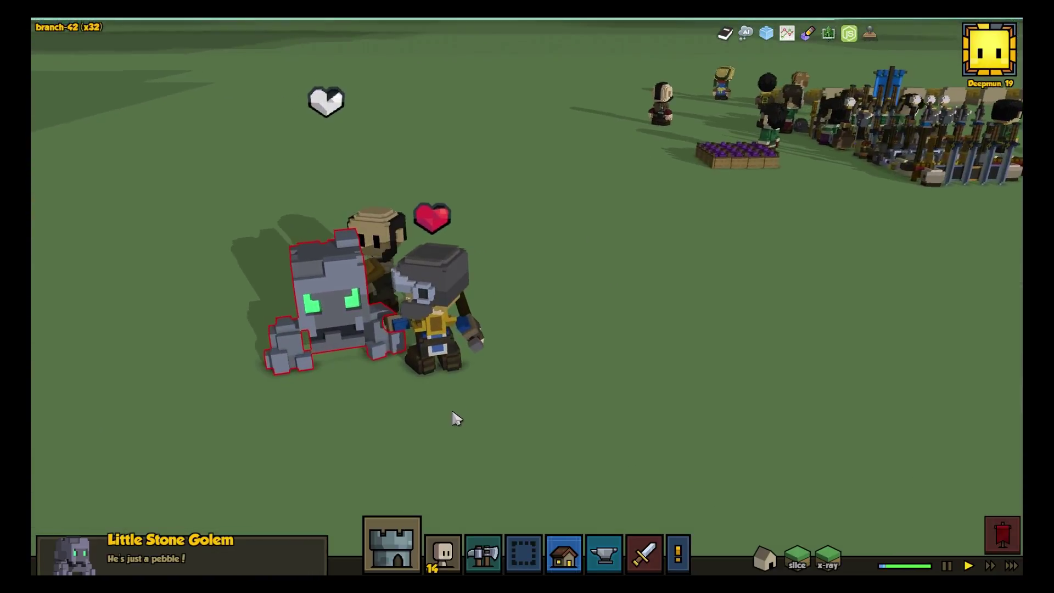
scroll(454, 411, up, 2)
drag(456, 410, 485, 414)
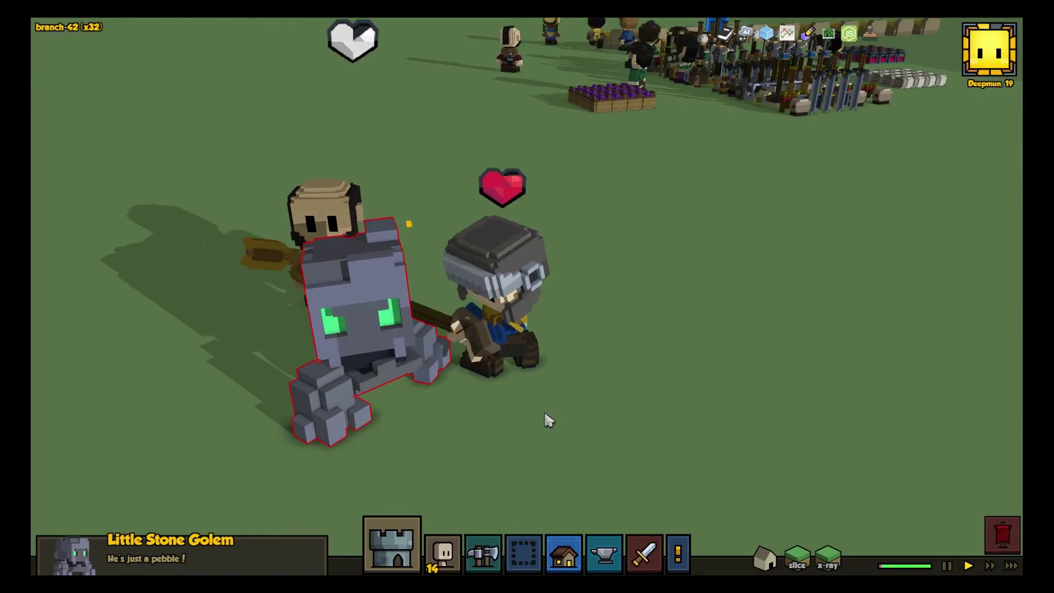
drag(604, 424, 600, 417)
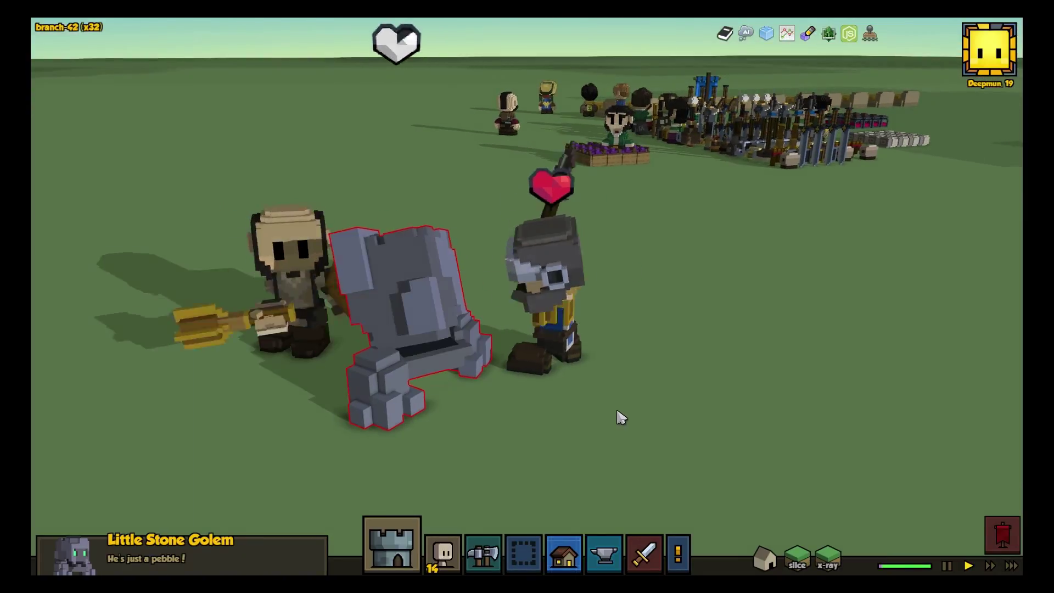
drag(694, 423, 703, 318)
click(417, 283)
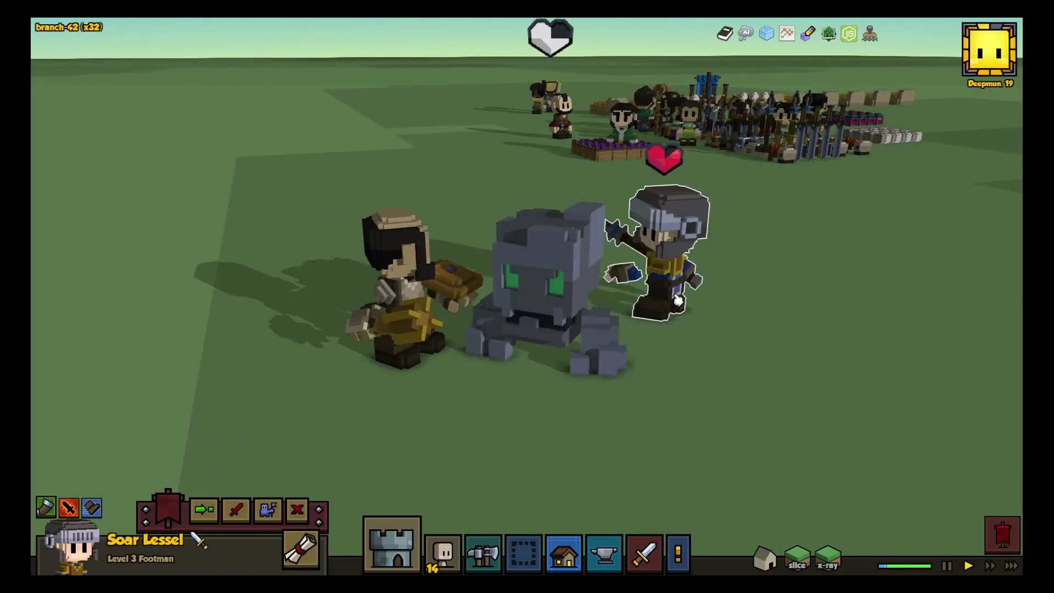
click(438, 291)
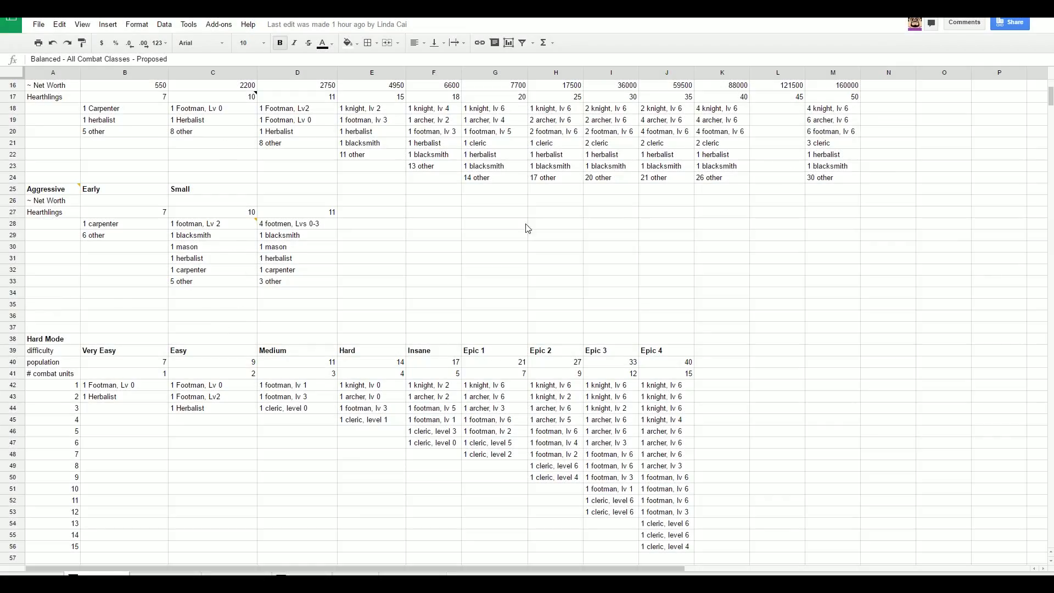
Switch to the town model spreadsheet and review the Hard Mode, Orc Raids and Balanced - All Combat Classes town compositions
scroll(366, 345, down, 3)
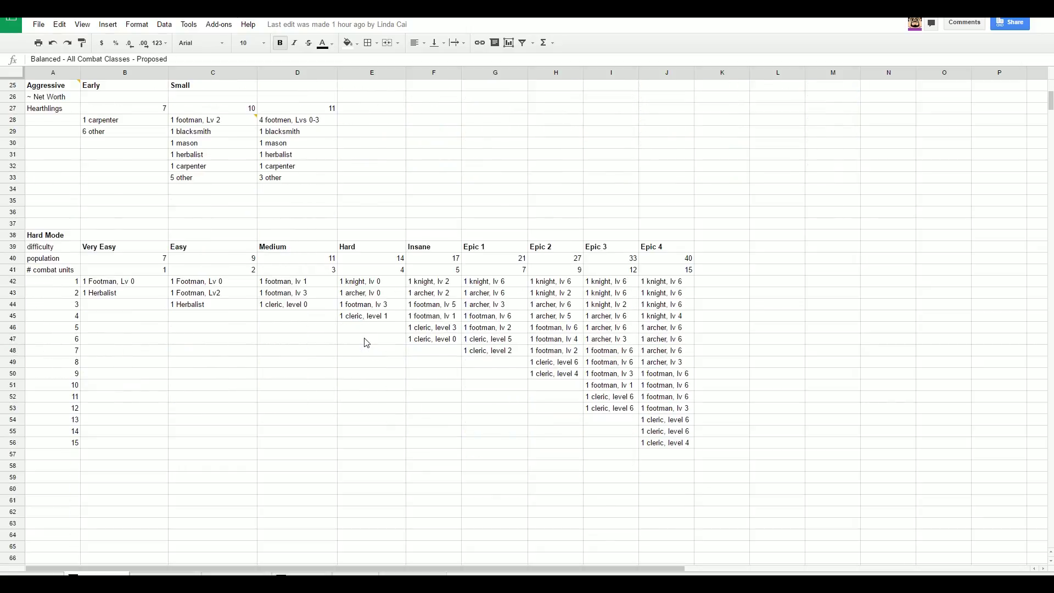
scroll(368, 341, up, 5)
scroll(373, 339, up, 3)
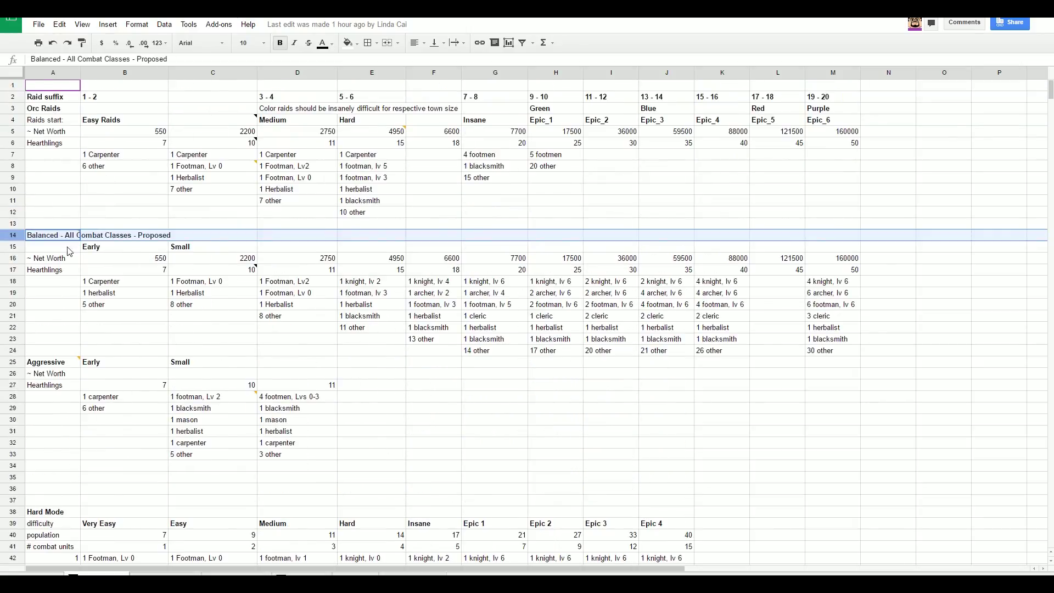
click(9, 224)
click(11, 235)
Review the spreadsheet's normal and hard mode population charts and the timeline of raid difficulties by days elapsed
click(165, 573)
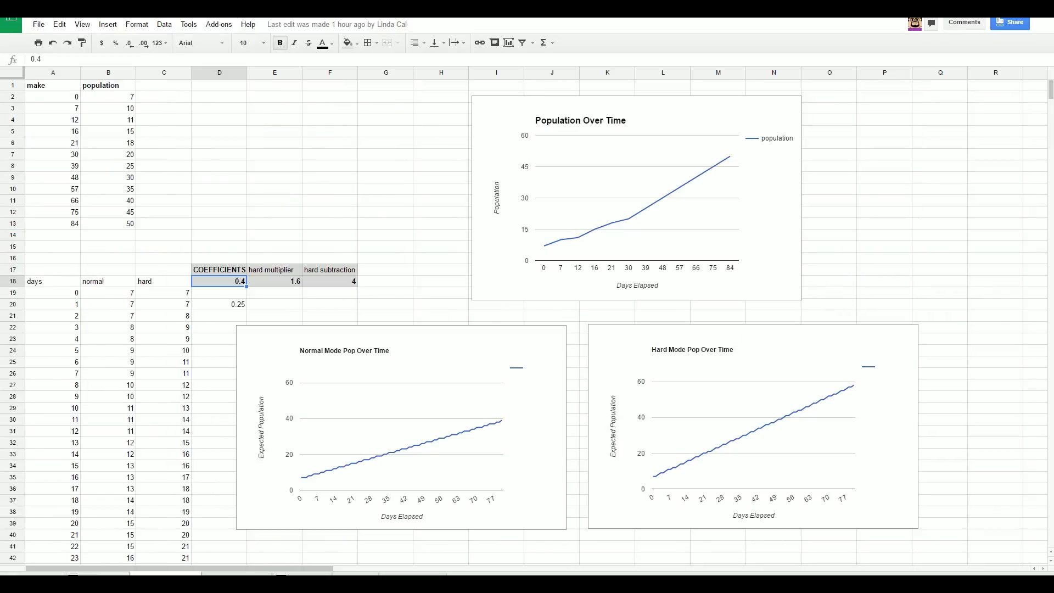
scroll(163, 354, down, 3)
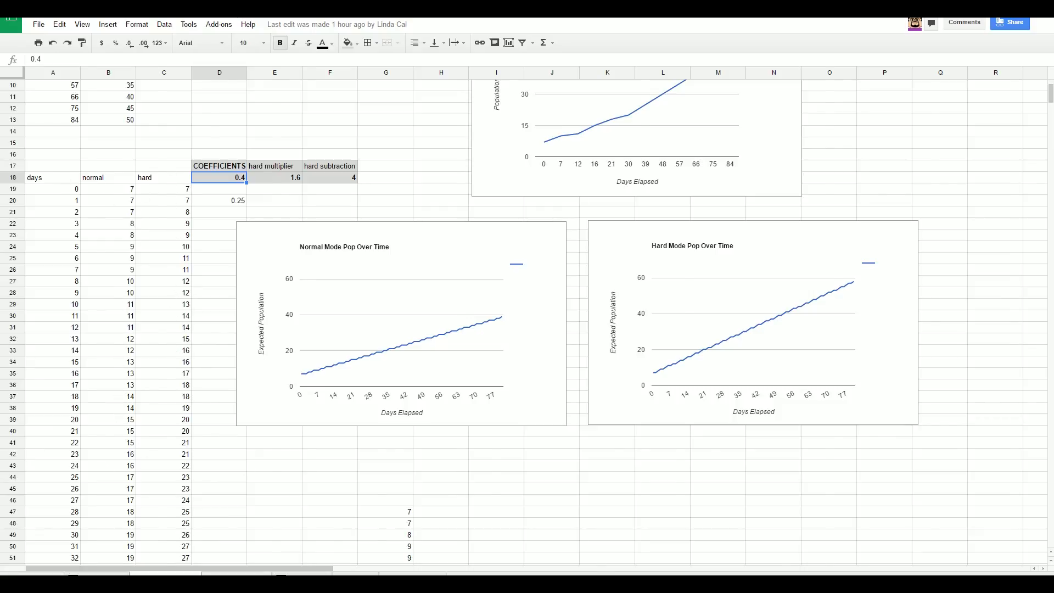
click(236, 573)
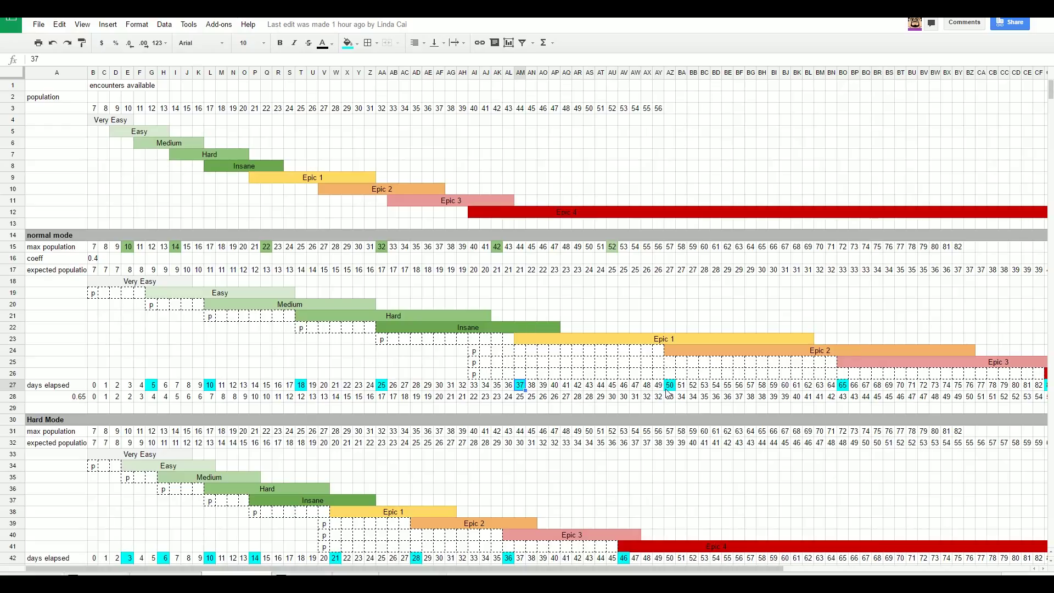
scroll(291, 370, down, 3)
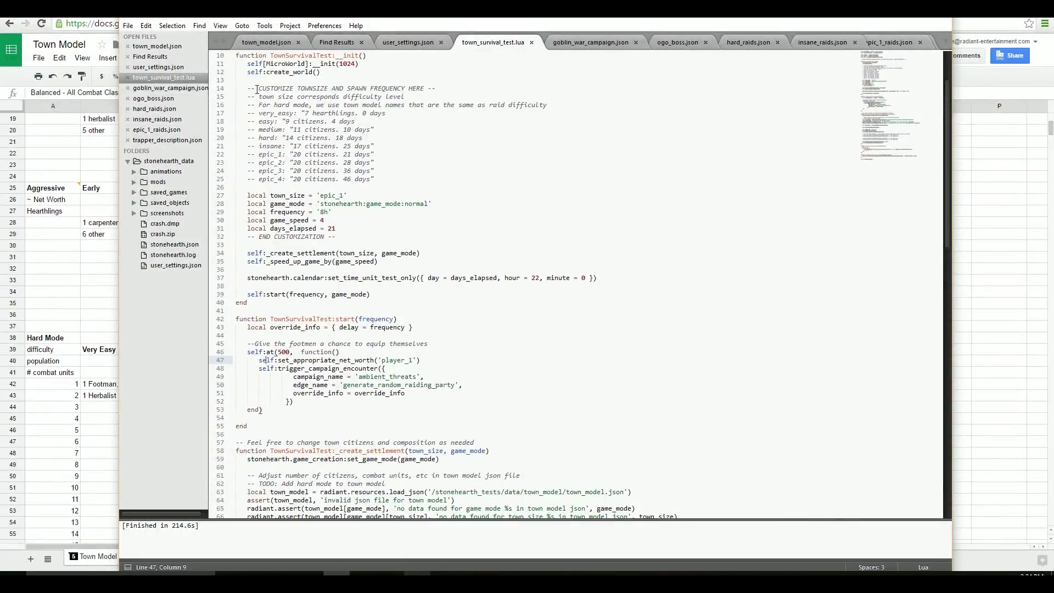
Switch to the code editor, examine the customization settings in town_survival_test.lua, and look through town_model.json
drag(257, 89, 421, 253)
click(464, 230)
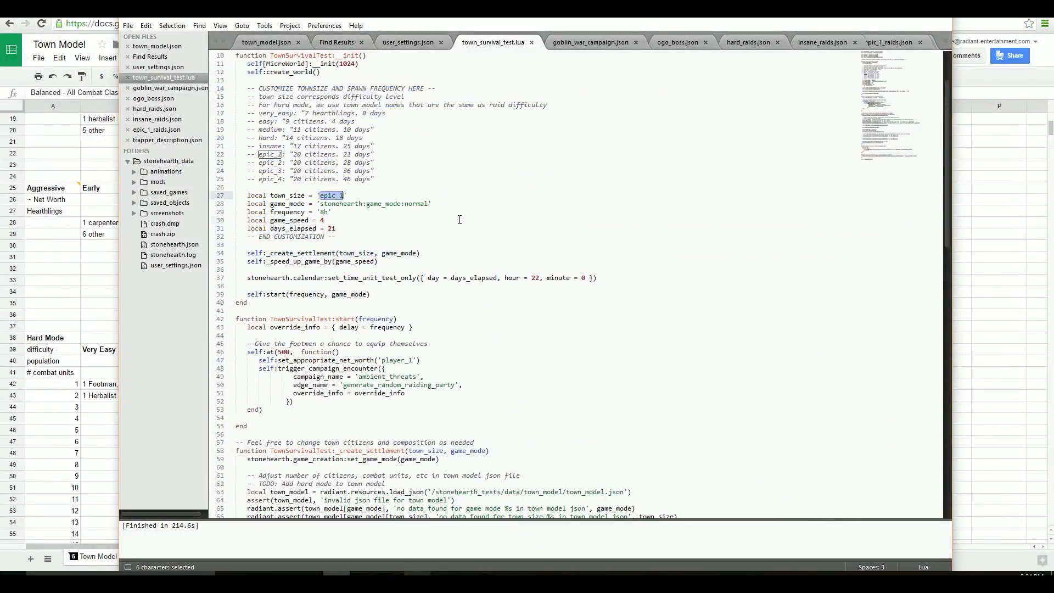
click(264, 42)
scroll(476, 385, down, 5)
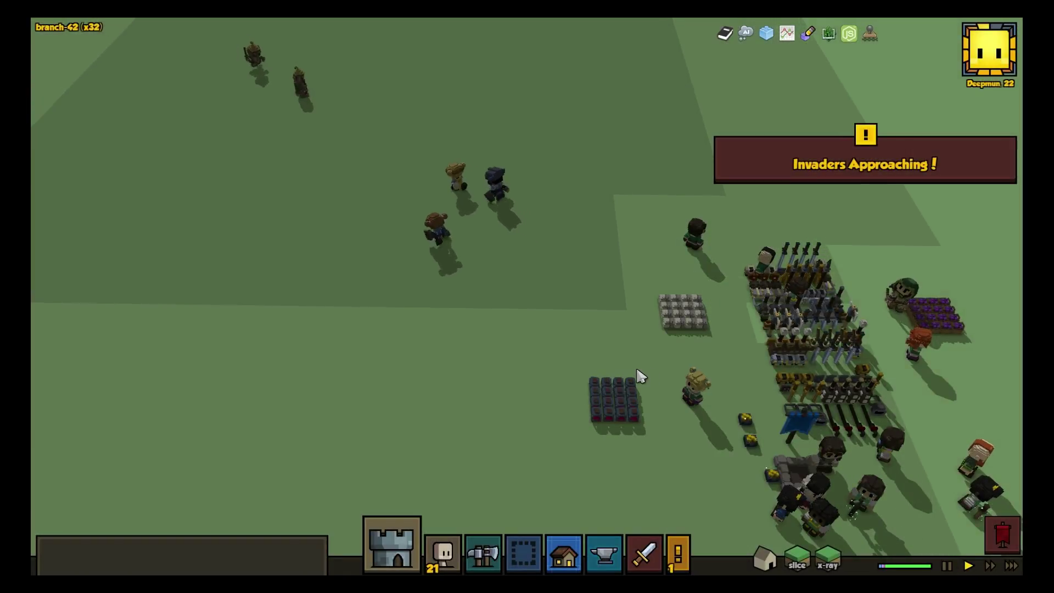
Switch to the game and watch the defenders fight the invading raiders outside the settlement
drag(636, 376, 646, 339)
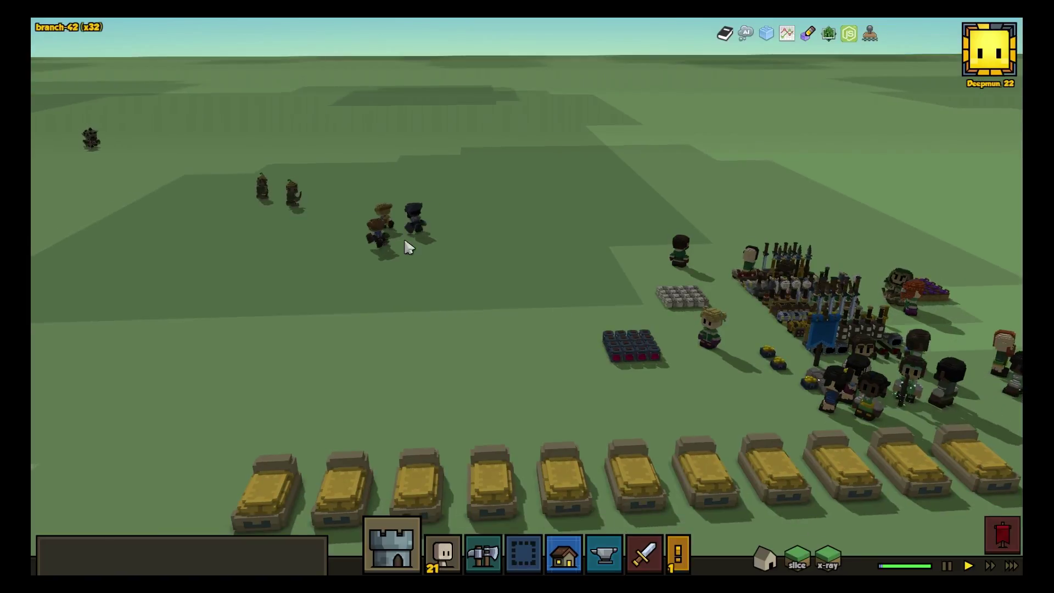
drag(358, 240, 618, 360)
scroll(569, 351, up, 1)
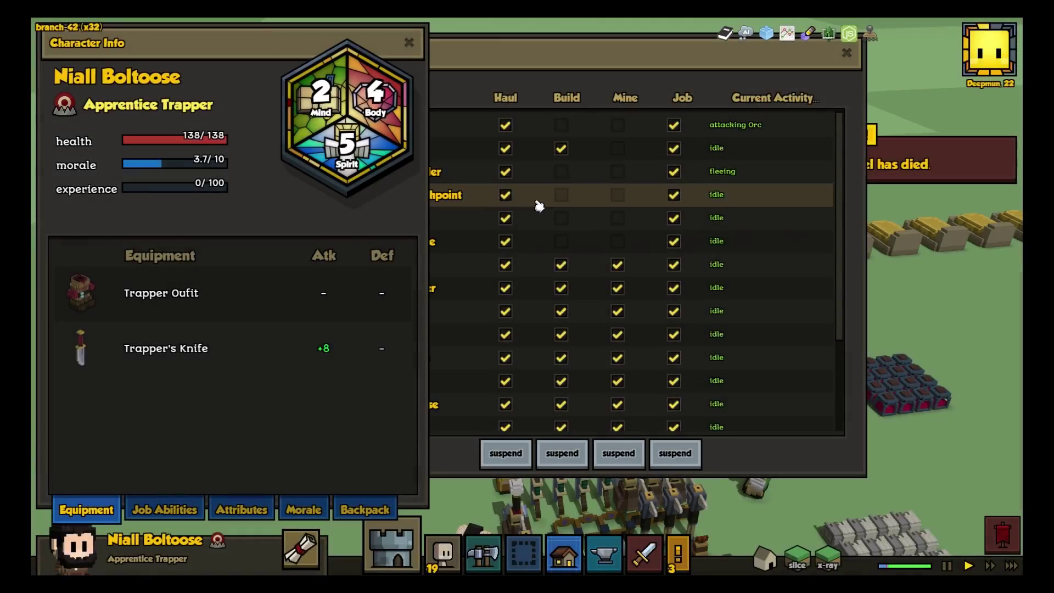
Inspect the health and equipment of the apprentice farmer, the apprentice carpenter and the apprentice archer
click(475, 201)
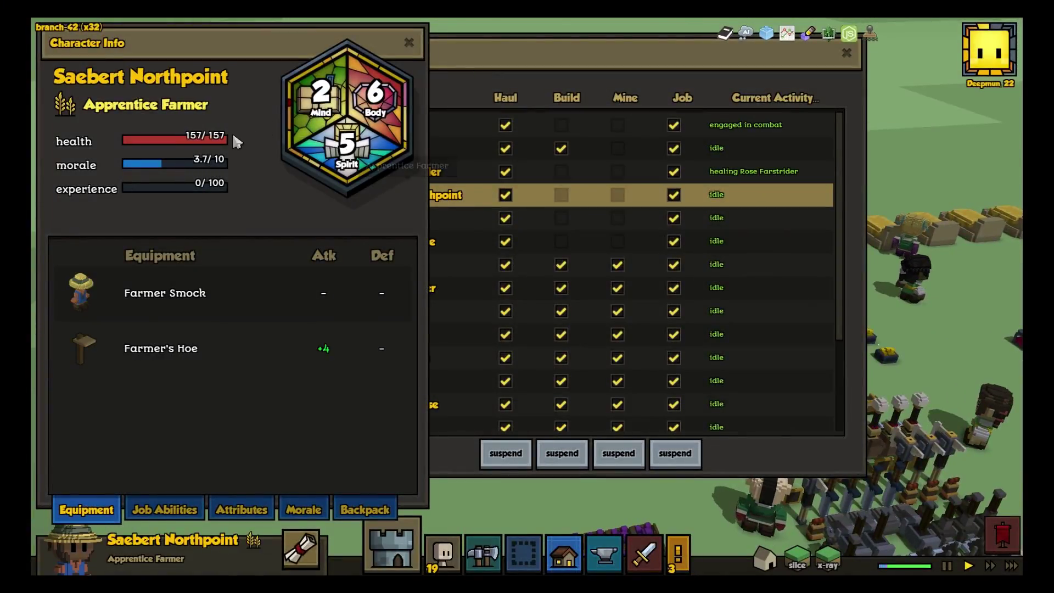
click(467, 149)
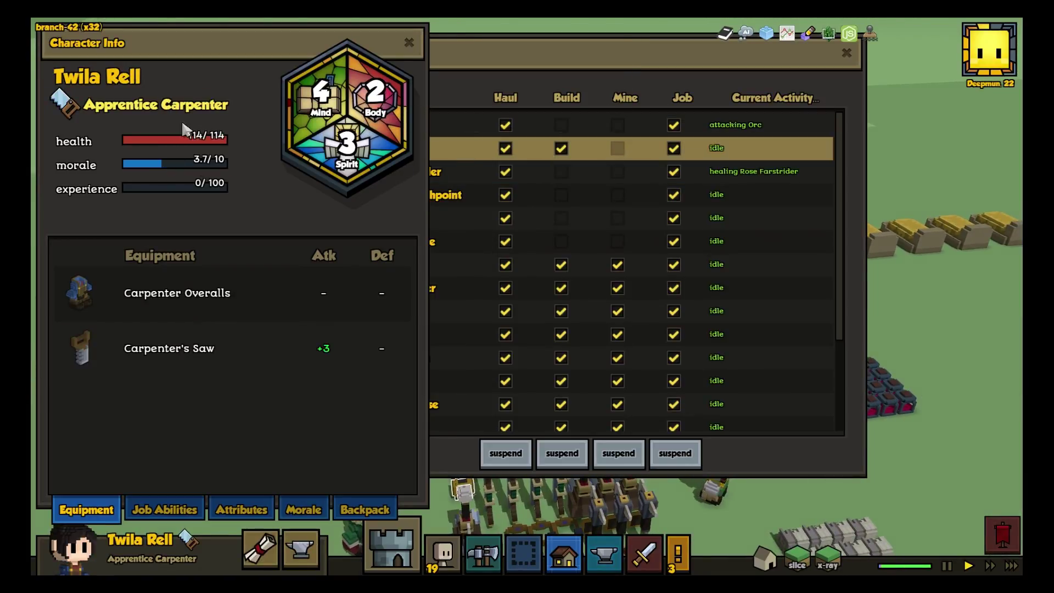
click(445, 125)
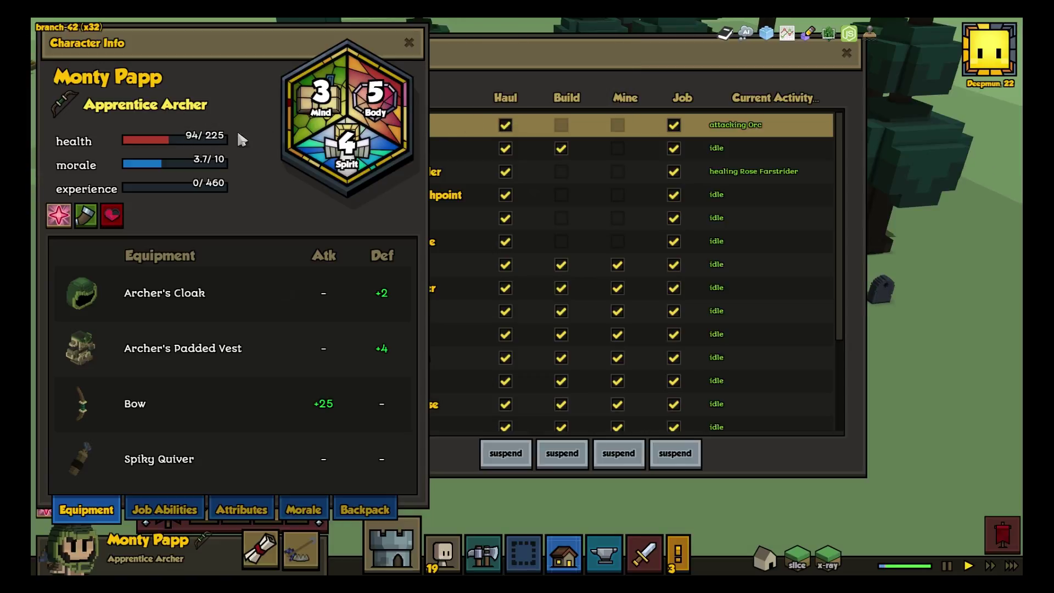
Compare the health and attributes of several workers in the citizen list, including those near its end
click(460, 358)
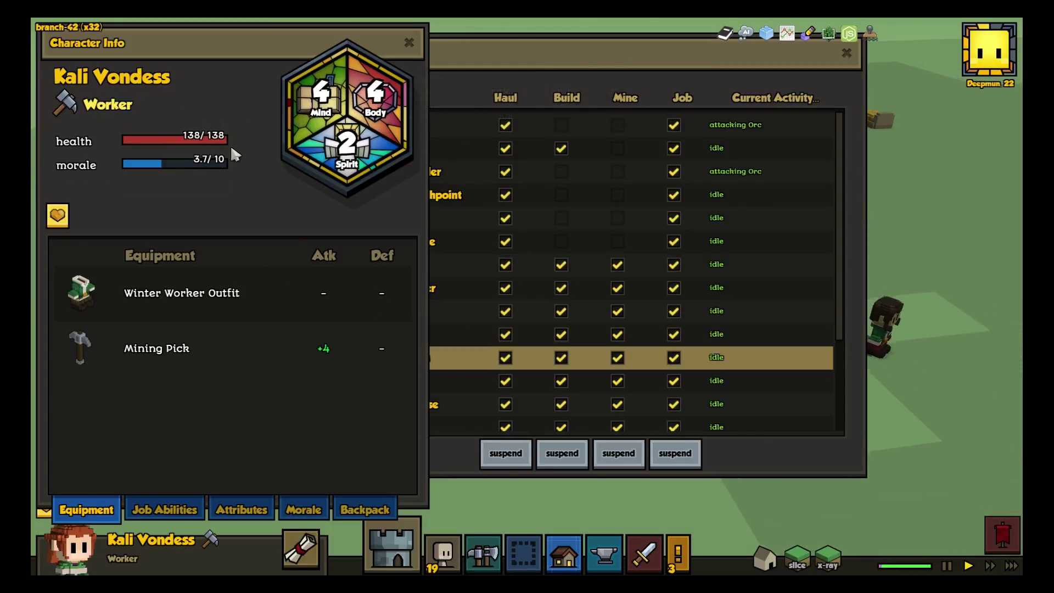
click(463, 411)
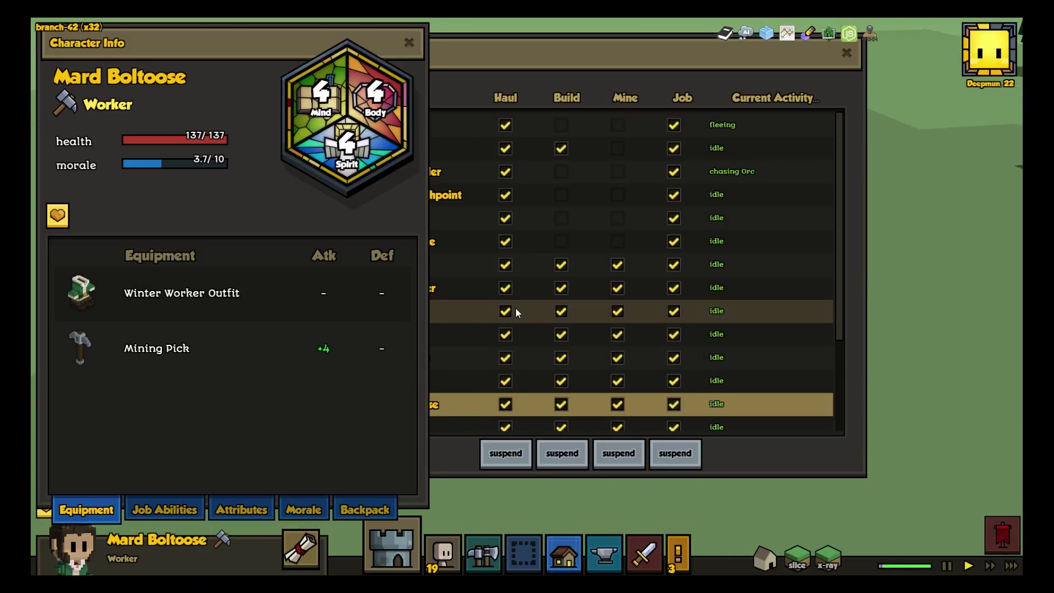
scroll(514, 307, down, 3)
click(471, 352)
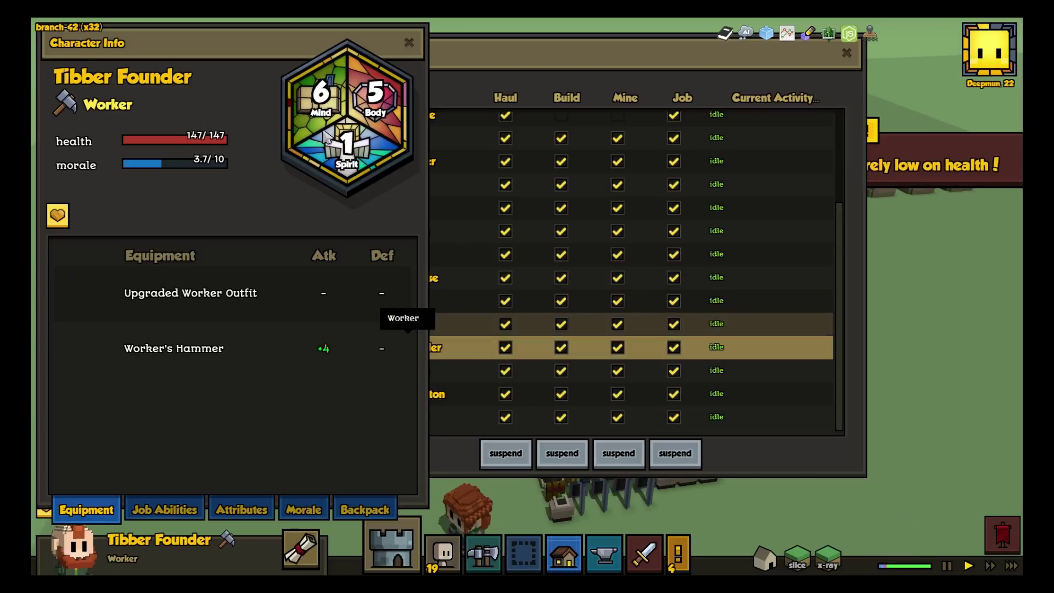
click(535, 392)
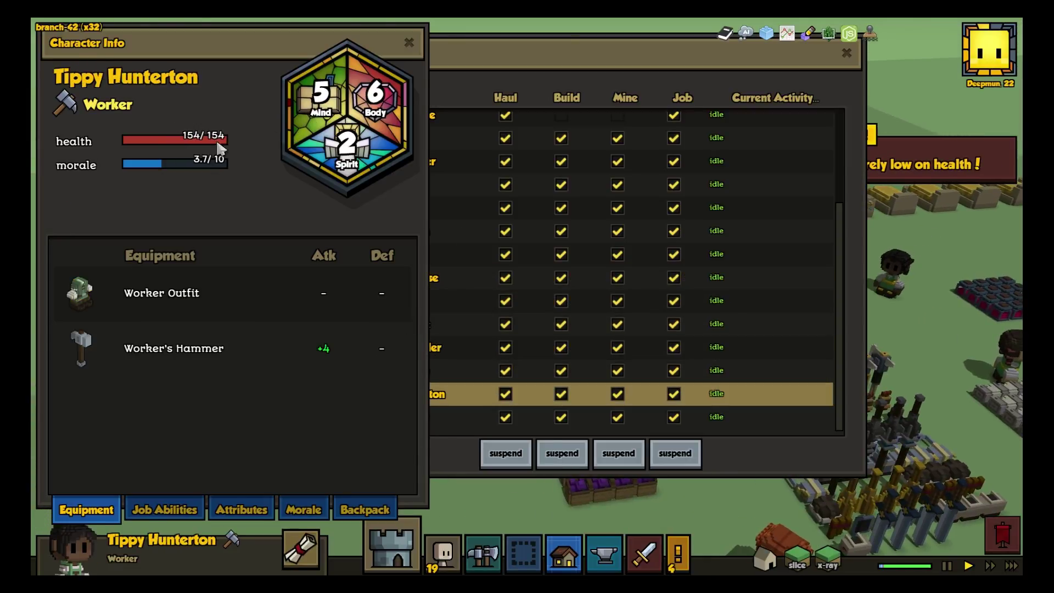
click(454, 422)
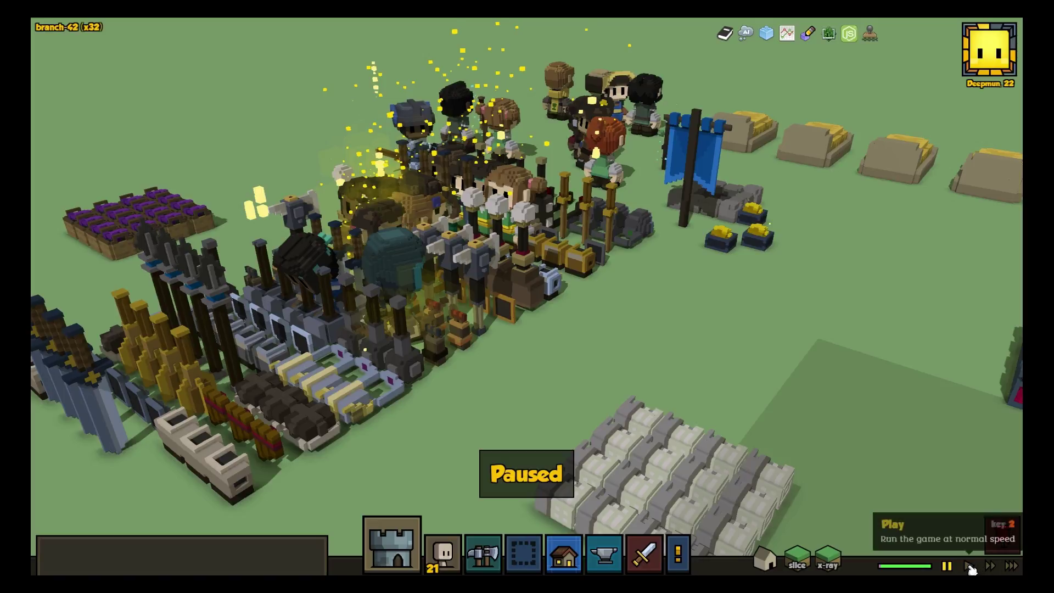
Run the game at normal speed and inspect the stockpiled Iron Mace, Leather Skull Cap, Padded Vest and sword, plus the carpenter's weapon recipes
click(969, 567)
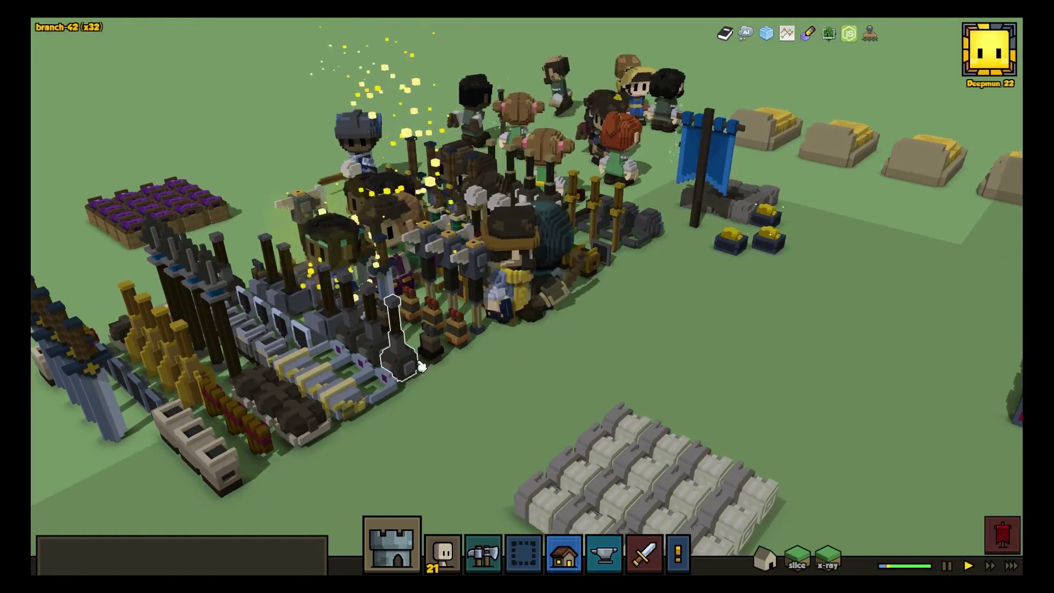
click(400, 361)
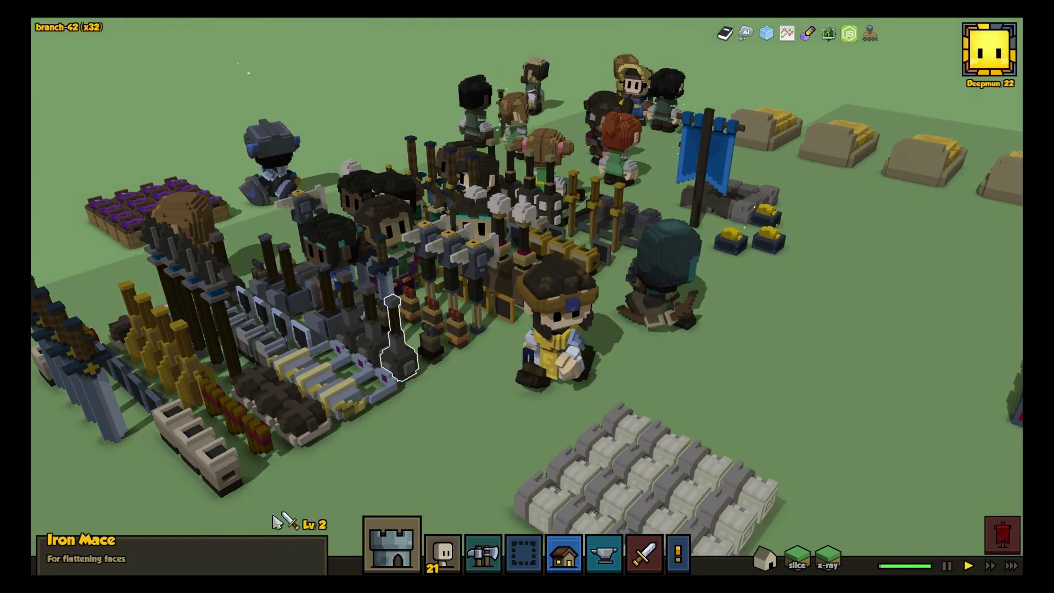
click(307, 419)
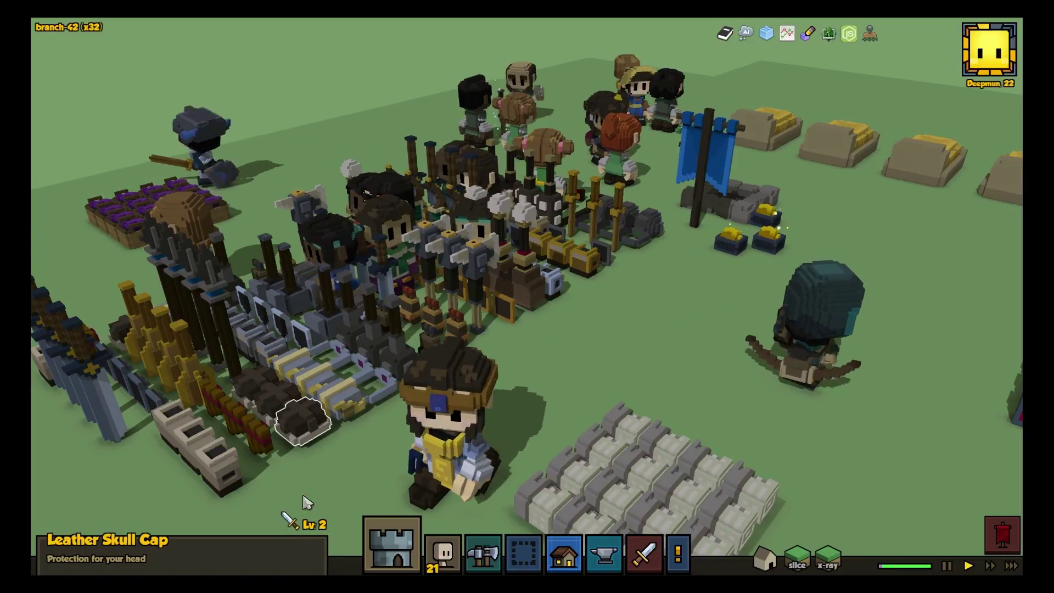
click(214, 466)
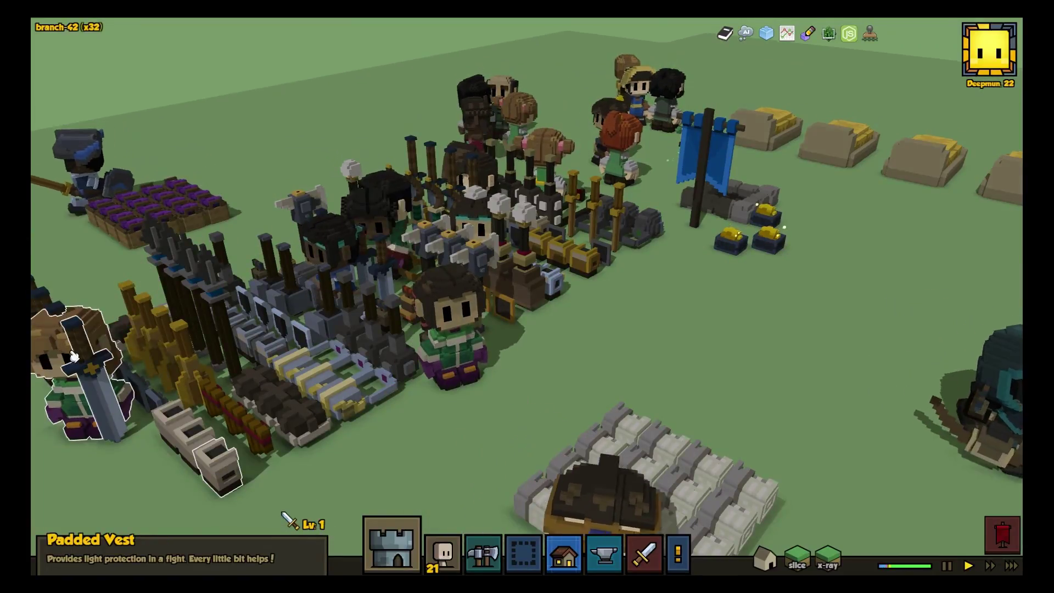
click(95, 388)
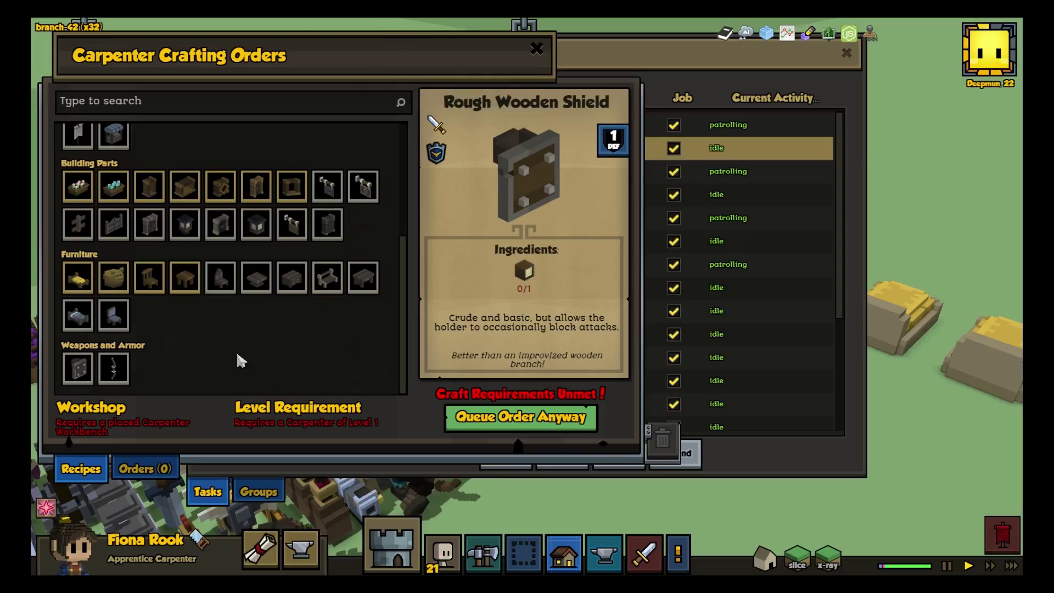
click(113, 367)
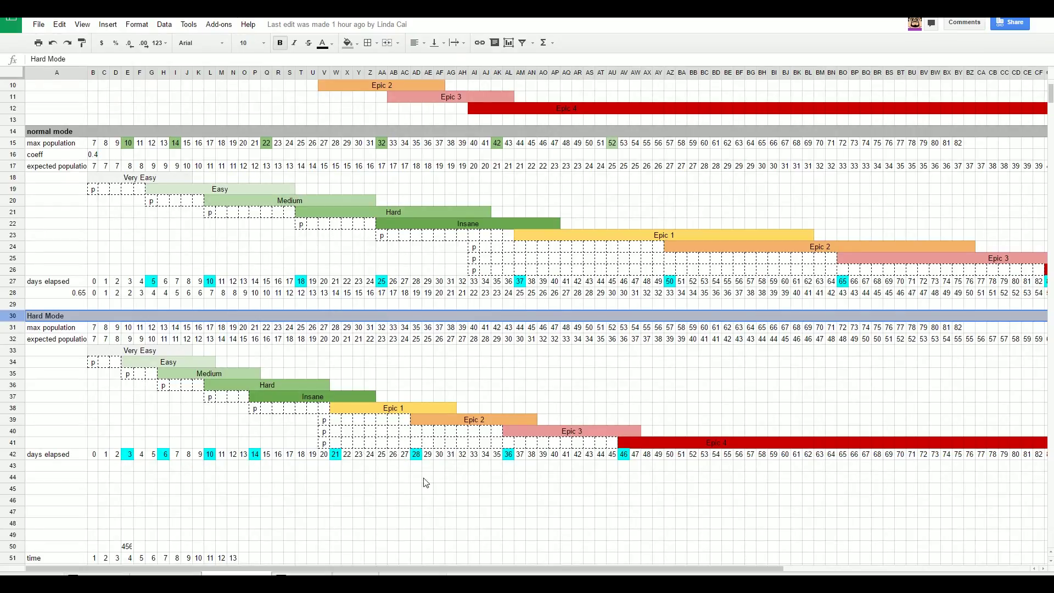
Reopen the spreadsheet's sheet with the population coefficients and the normal and hard mode population charts
click(166, 573)
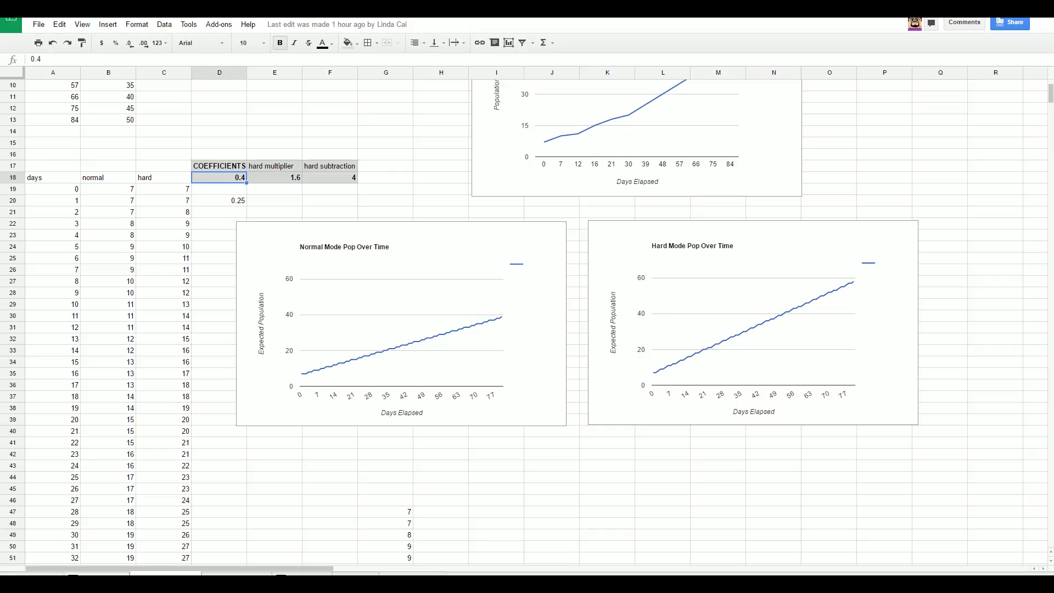
Open the Town Model sheet and examine the proposed balanced class compositions and the Hard Mode table of combat units
key(ctrl+shift+Page_Up)
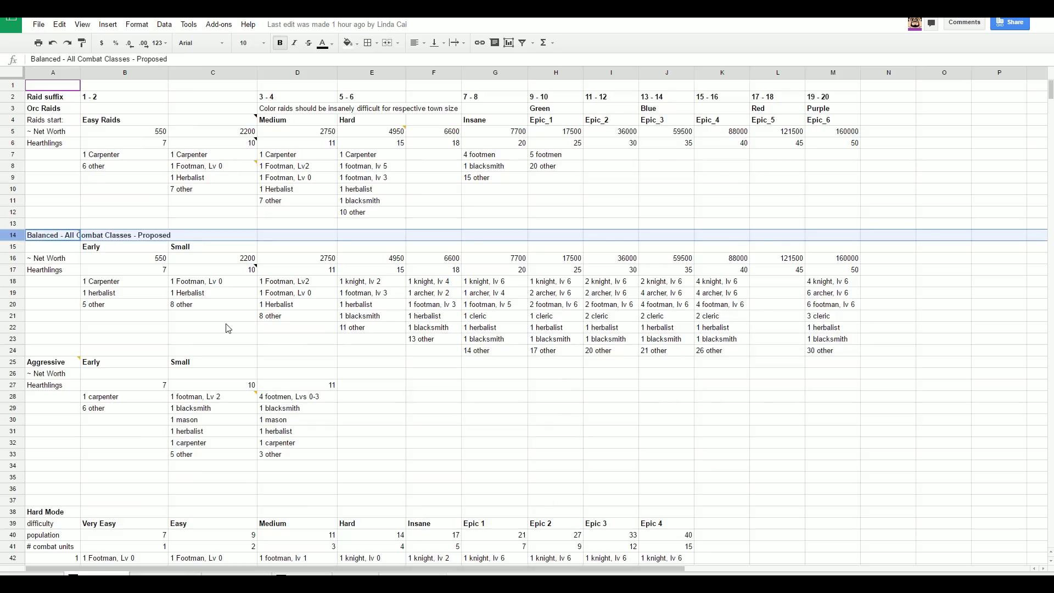
scroll(228, 329, down, 4)
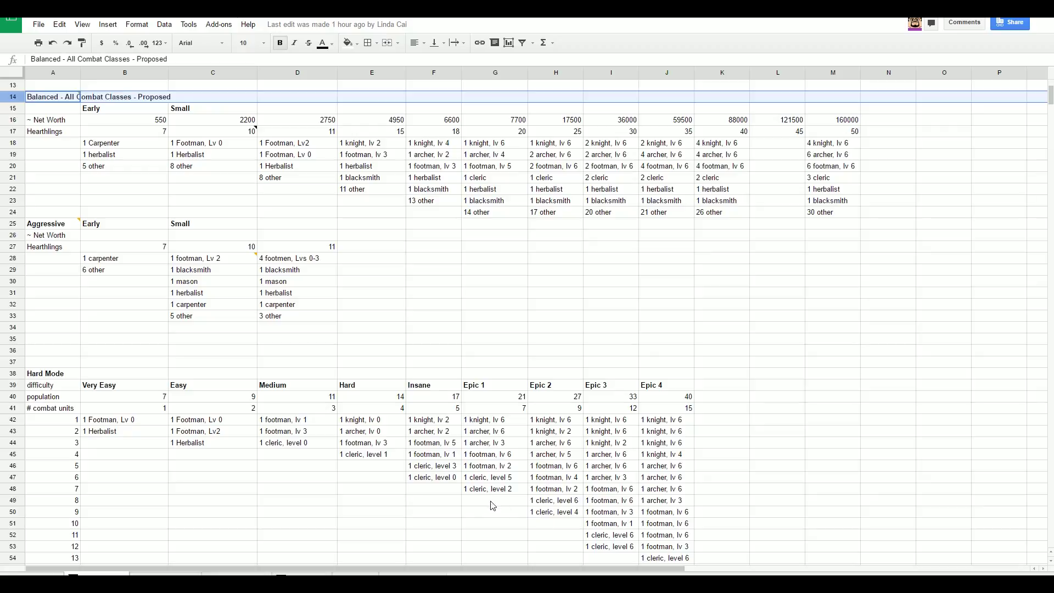
scroll(492, 506, down, 2)
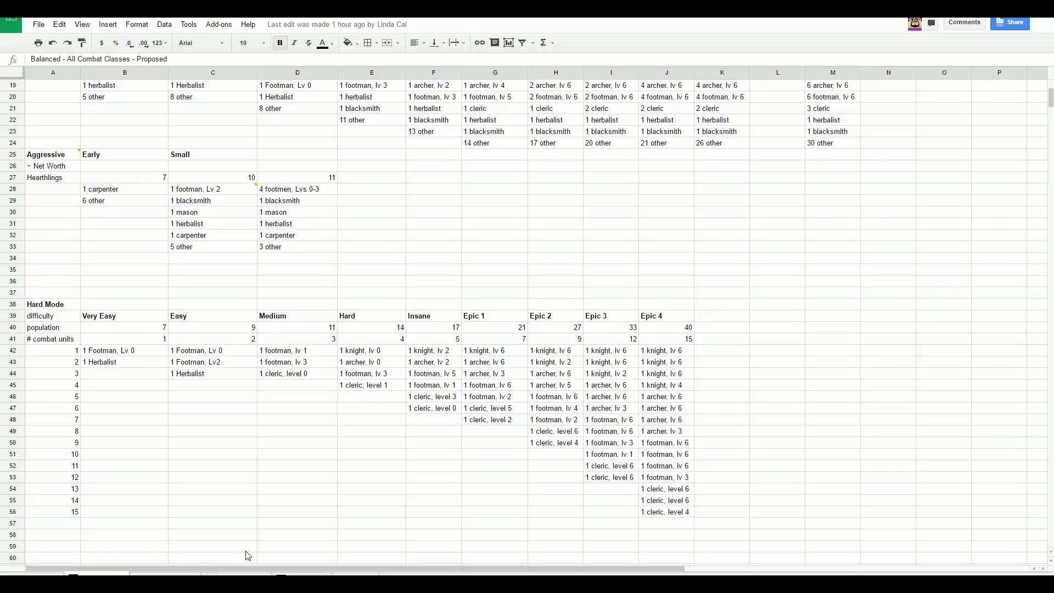
Leave the spreadsheet's full-screen view and look over town_model.json and town_survival_test.lua in the code editor
key(F11)
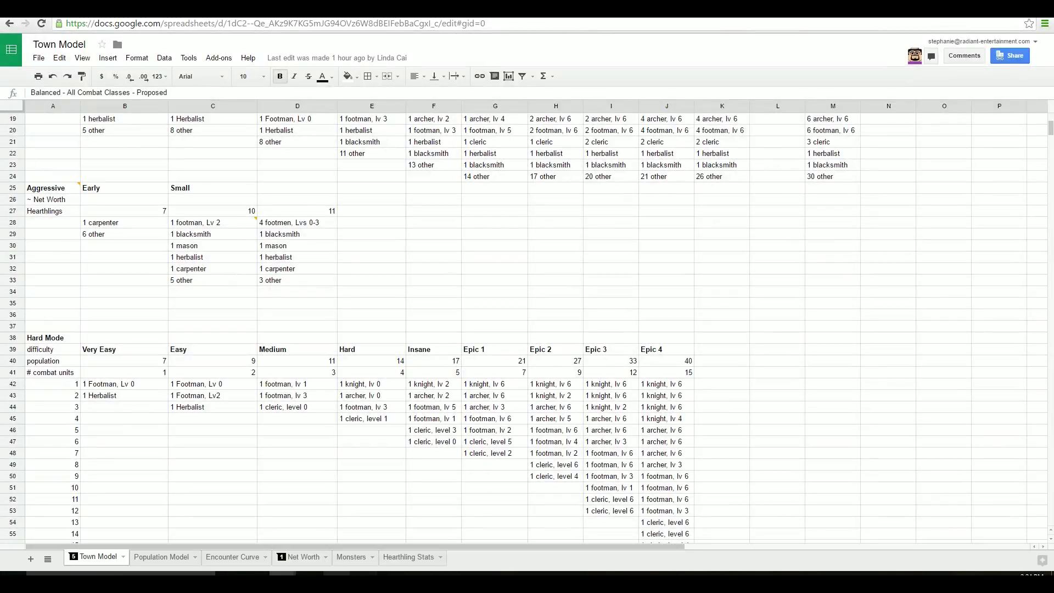
key(alt+Tab)
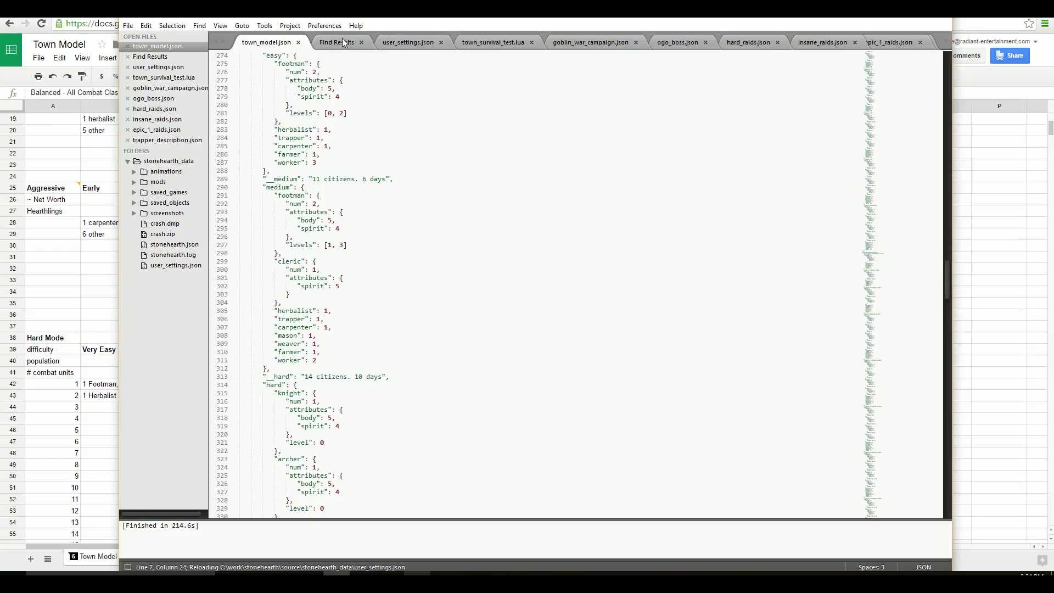
click(503, 46)
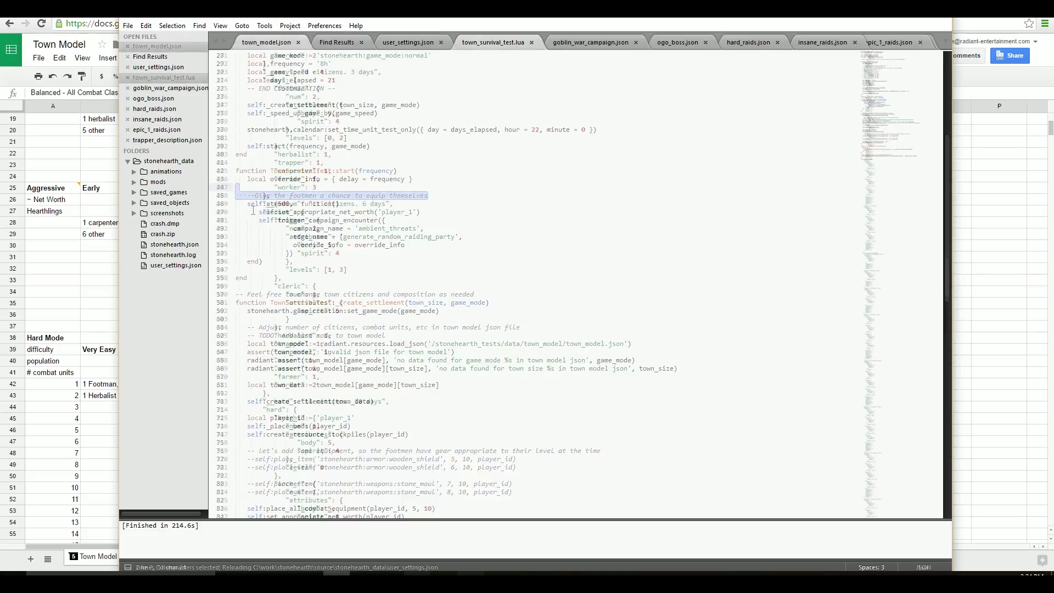
Switch to the manifest editor and browse the monster tuning files one after another, from the forest alligators through goblins and kobolds to the ogres
click(471, 573)
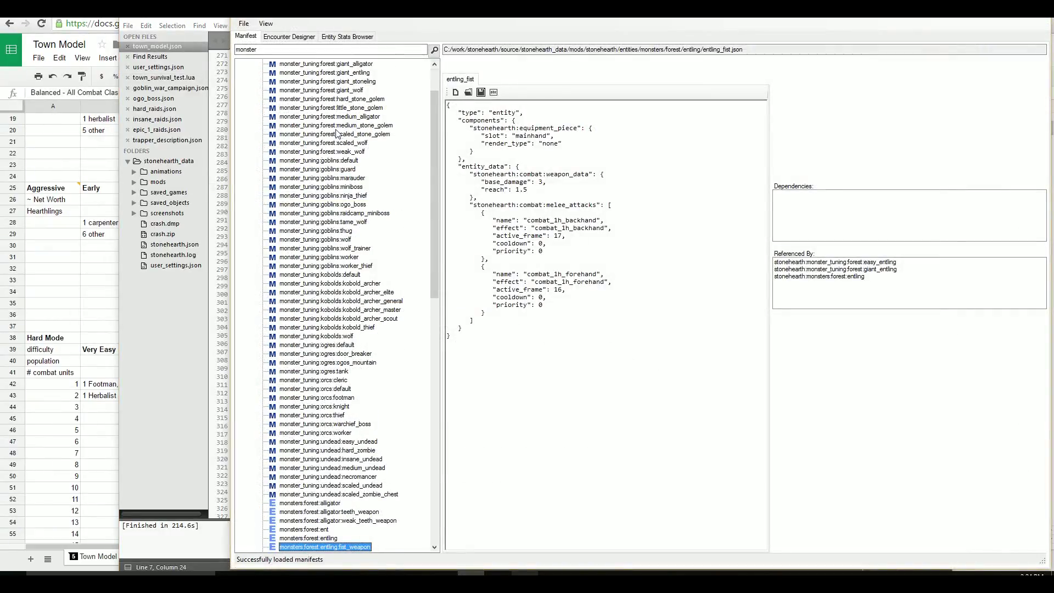
scroll(329, 121, up, 2)
key(Down)
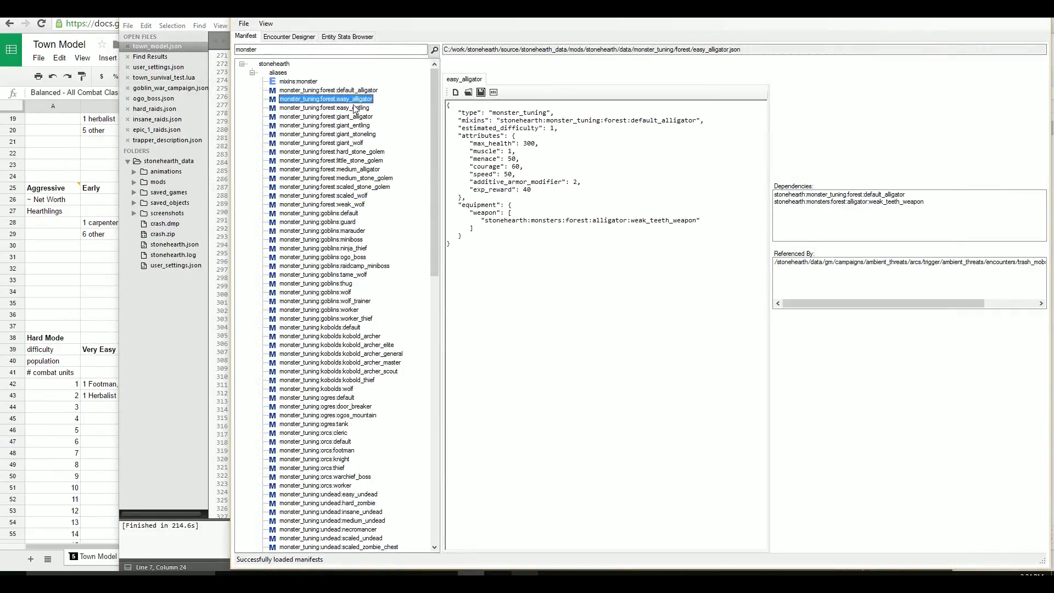
key(Down)
key(Down)
key(Down)
key(Down)
key(Down)
key(Down)
key(Down)
key(Down)
key(Down)
key(Down)
key(Down)
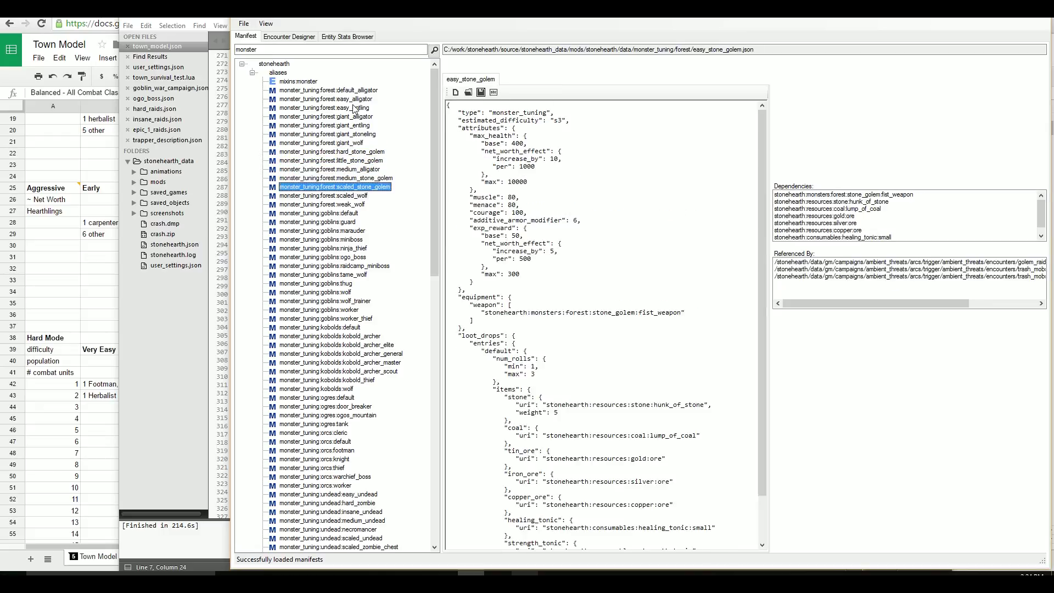
key(Down)
key(Down)
key(Down)
key(Down)
key(Down)
key(Down)
key(Down)
key(Down)
key(Down)
key(Down)
key(Down)
key(Down)
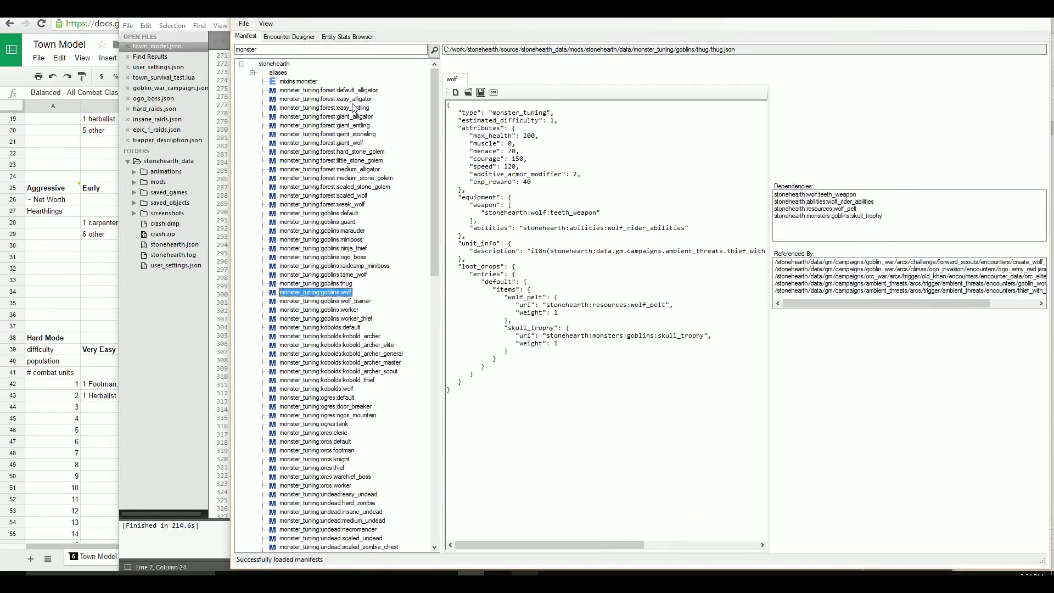
key(Down)
key(Down)
key(Down)
key(Down)
key(Down)
key(Down)
key(Down)
key(Down)
key(Down)
key(Down)
key(Down)
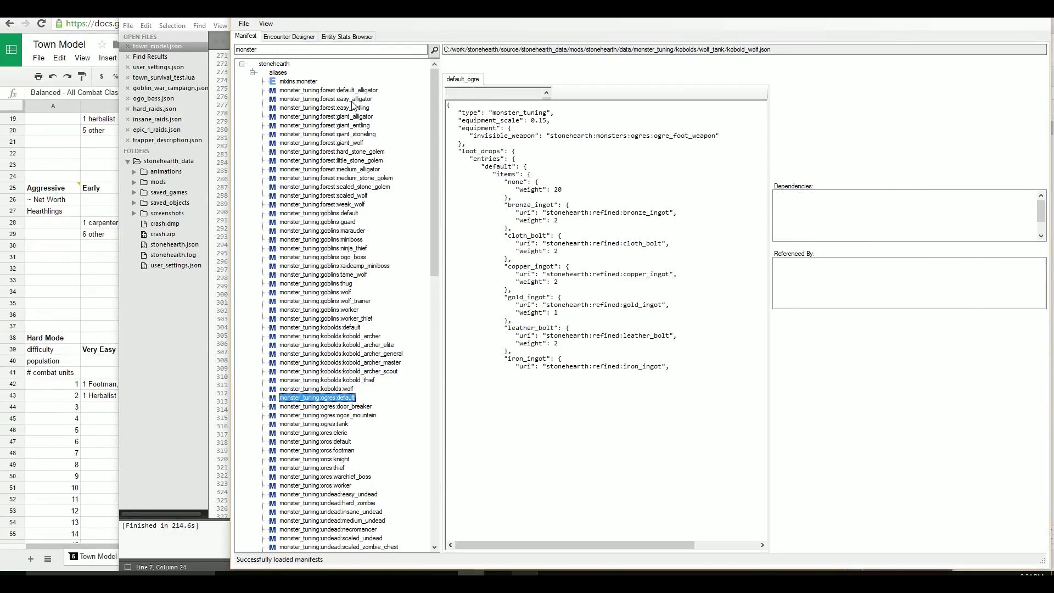
key(Down)
key(Down)
key(Down)
key(Down)
key(Down)
key(Down)
key(Down)
key(Down)
key(Down)
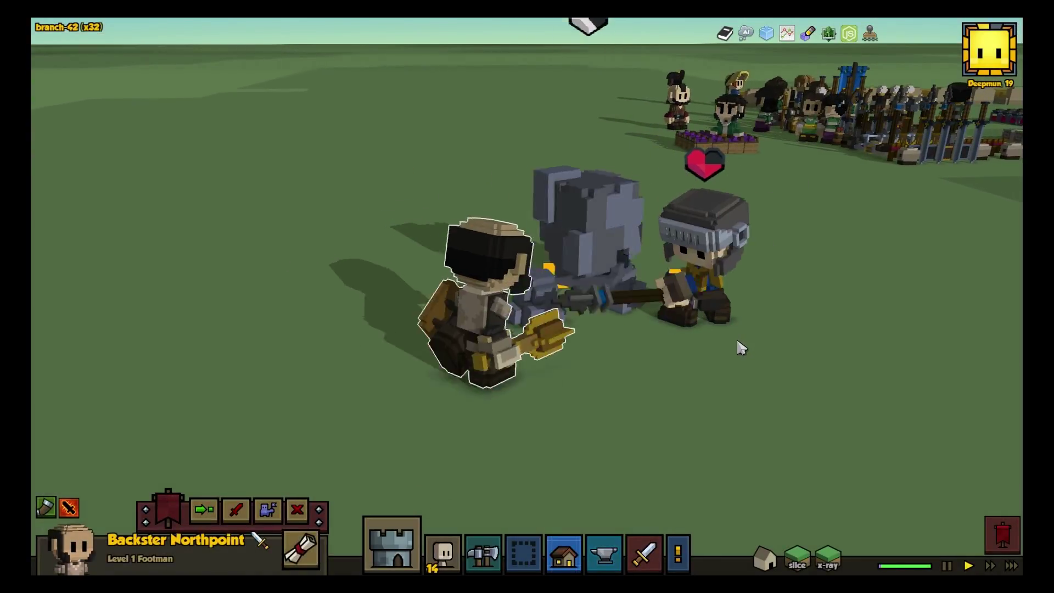
Return to the game and view the footman's fight against the stone golem from farther away
scroll(737, 341, down, 3)
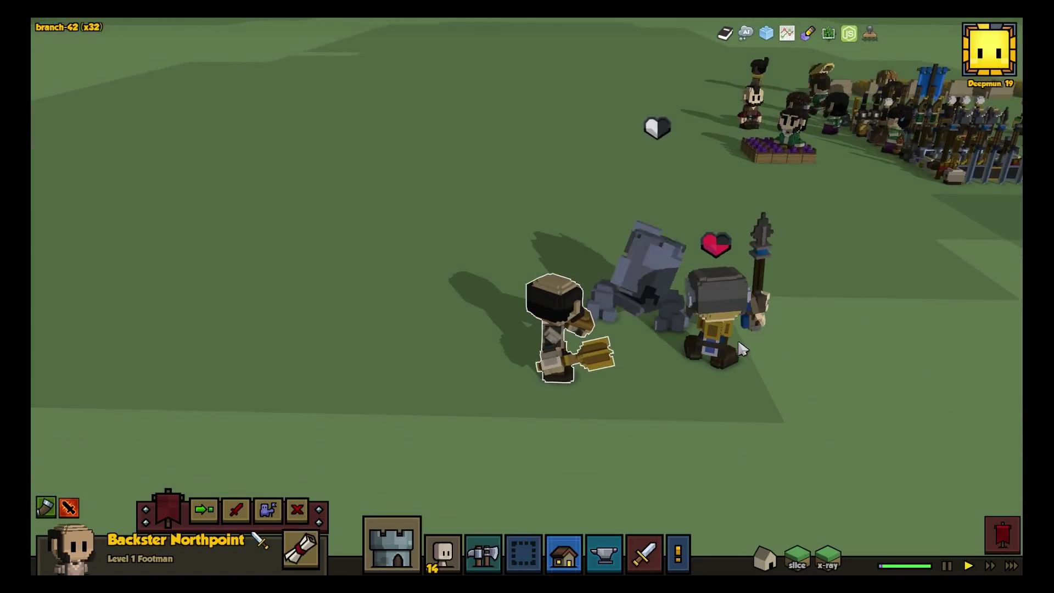